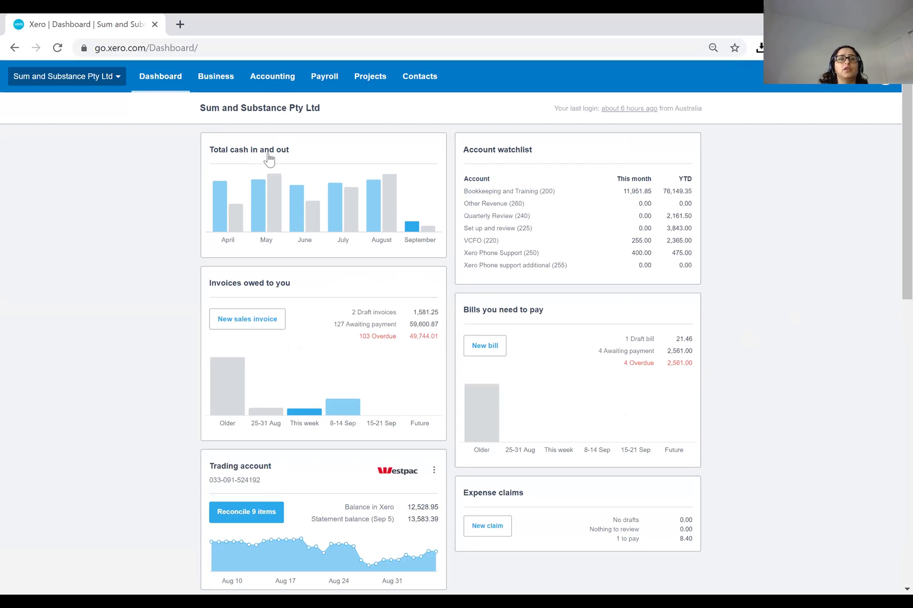
Review the monthly cash in and out figures and August's Bank Summary report, and return to the dashboard
mouse_move(230, 227)
mouse_move(373, 219)
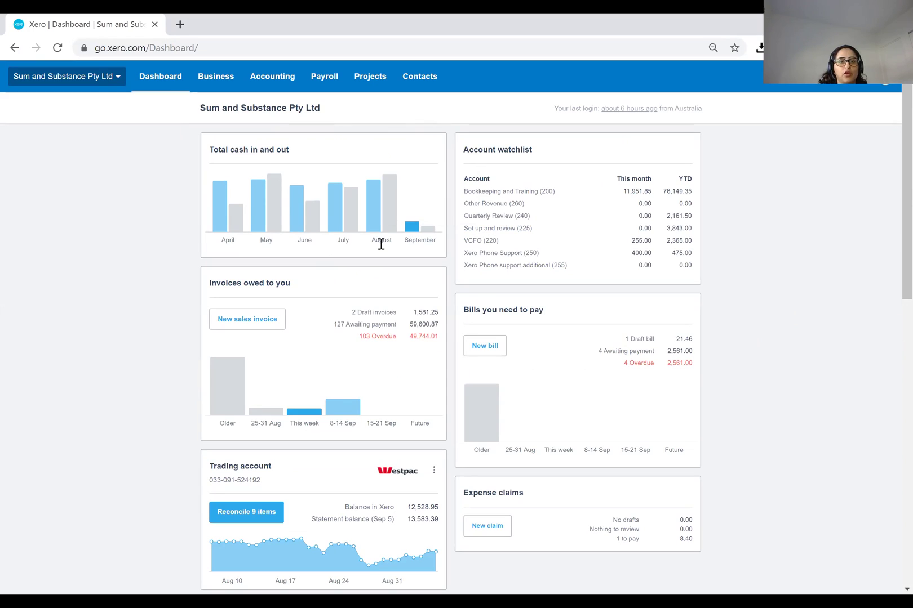
mouse_move(338, 229)
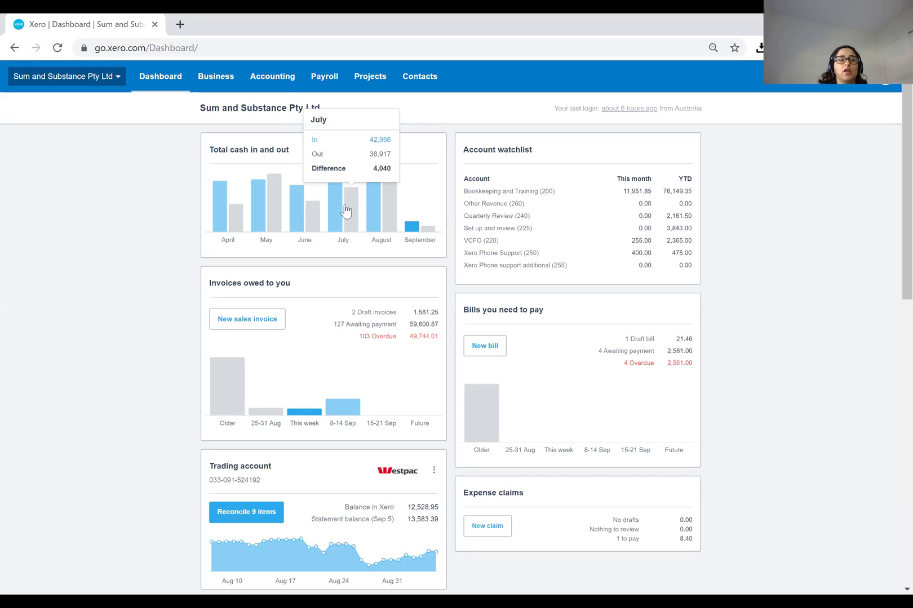
click(377, 204)
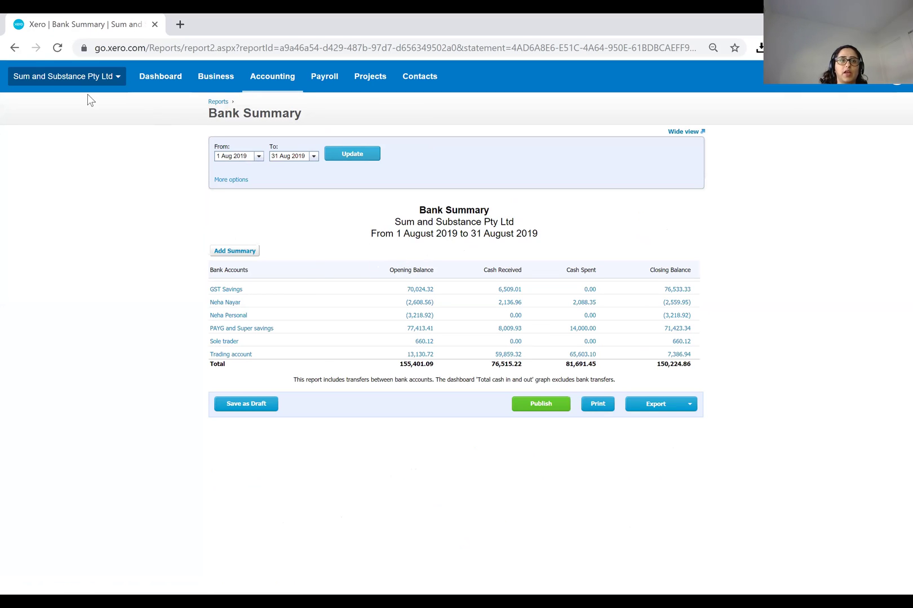
click(15, 48)
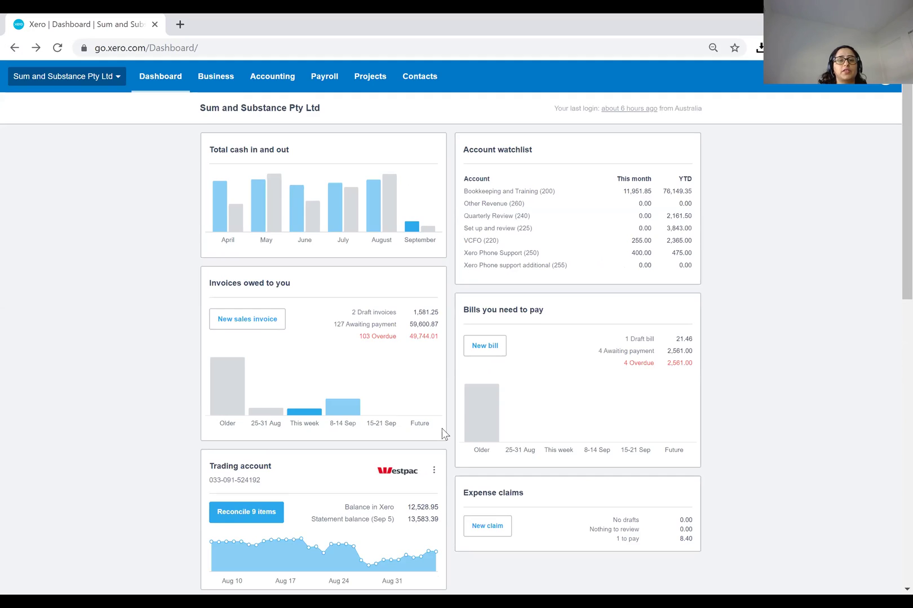
Rearrange the dashboard with Account watchlist heading the first column and Total cash in and out heading the second, and save the layout
scroll(443, 433, down, 15)
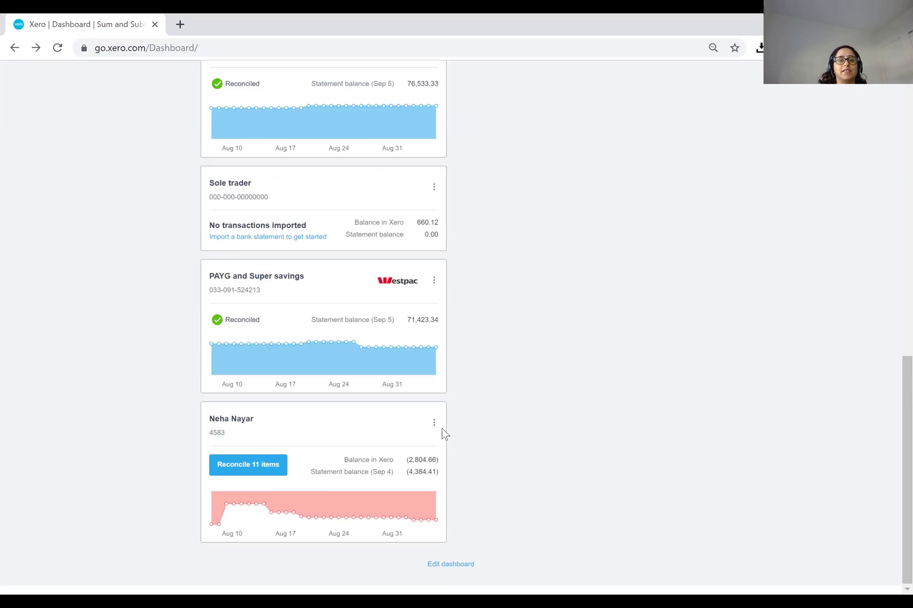
click(466, 573)
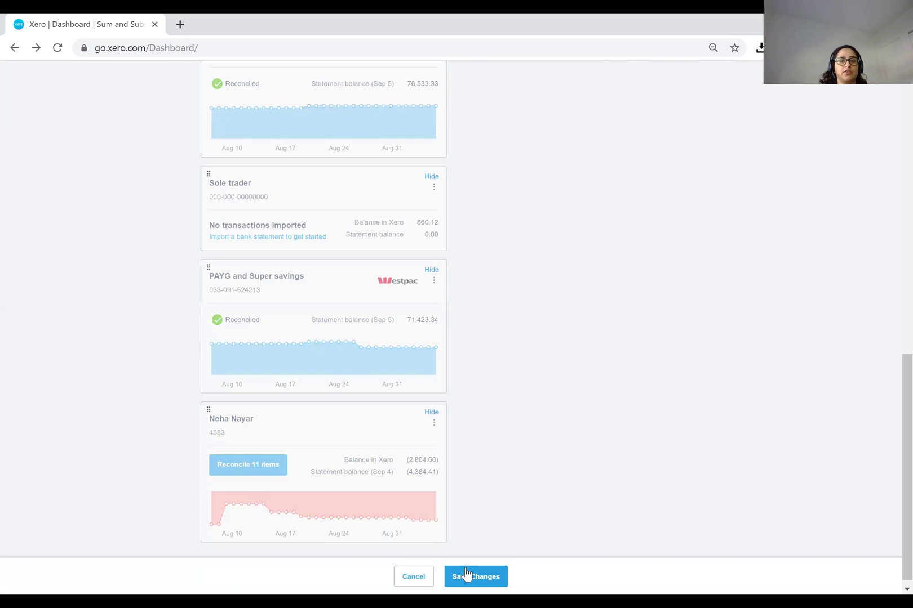
scroll(353, 394, up, 15)
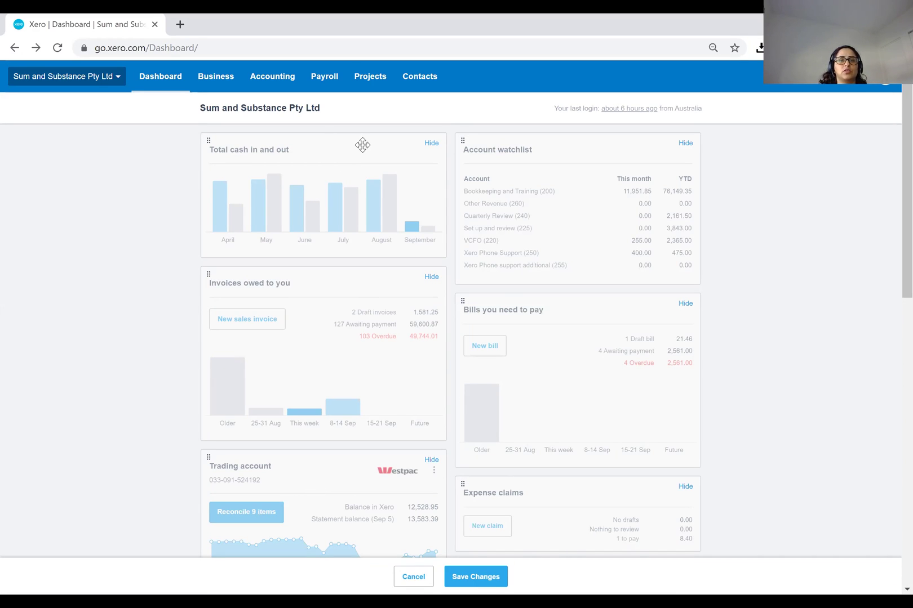
drag(362, 145, 330, 291)
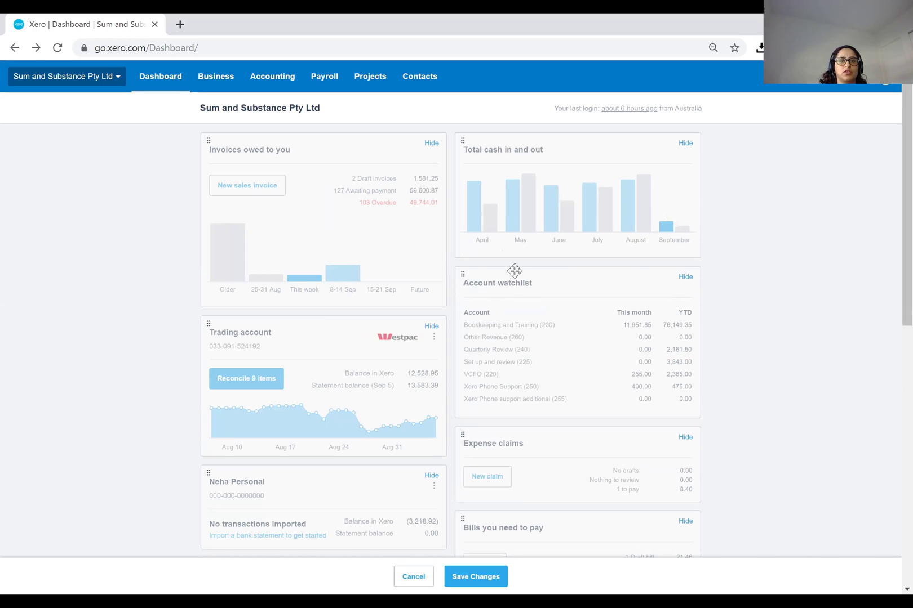
drag(514, 271, 479, 555)
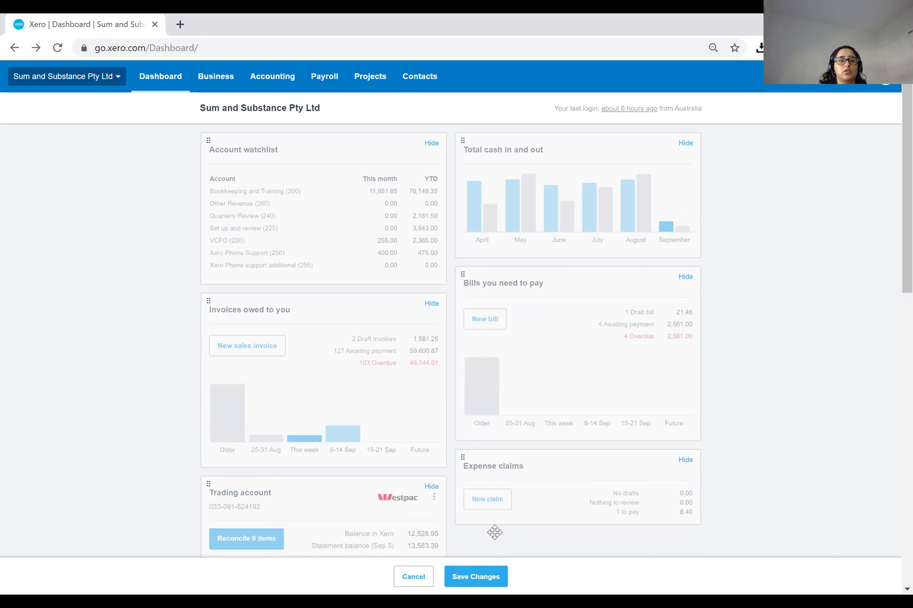
click(478, 576)
mouse_move(602, 235)
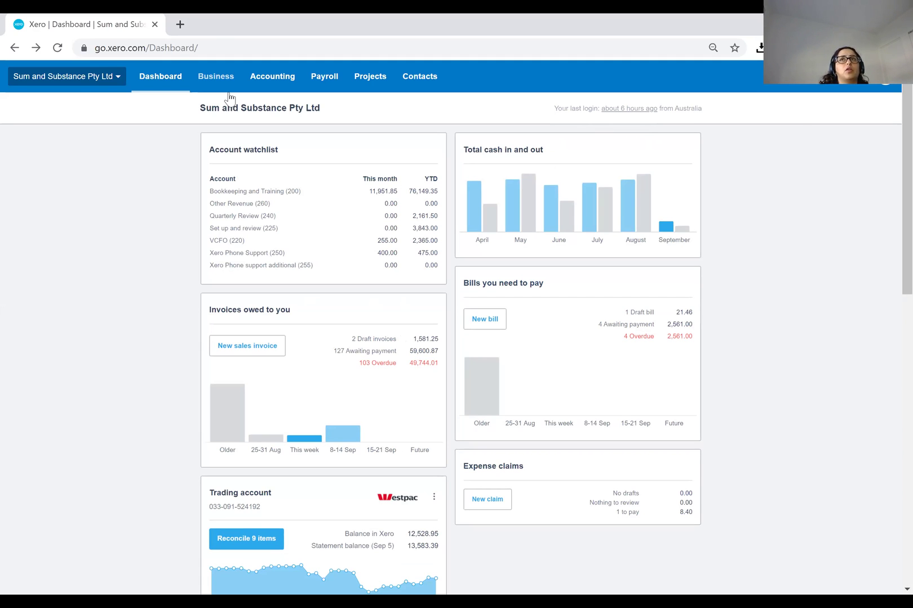
Open the Management Report template from the practice's adviser reports
click(277, 86)
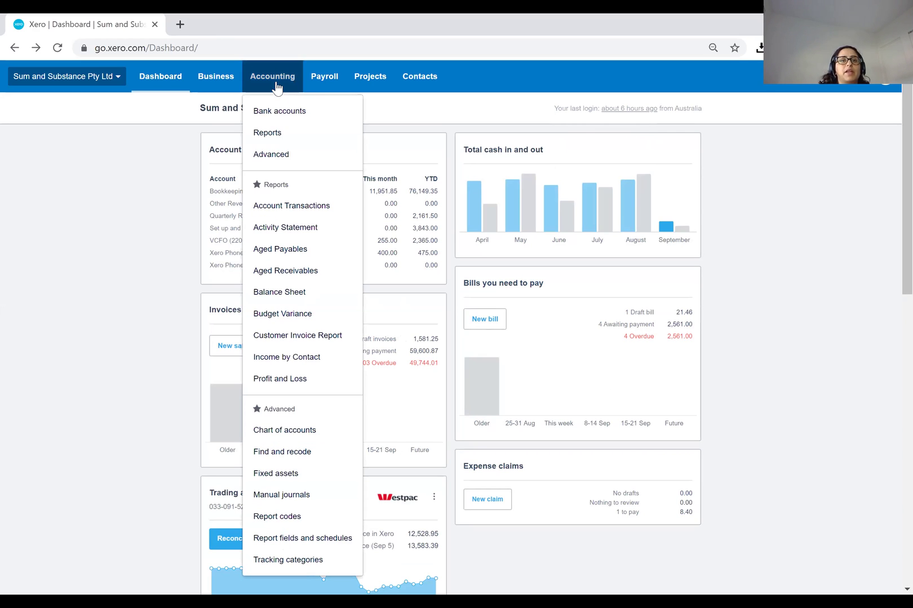
click(295, 131)
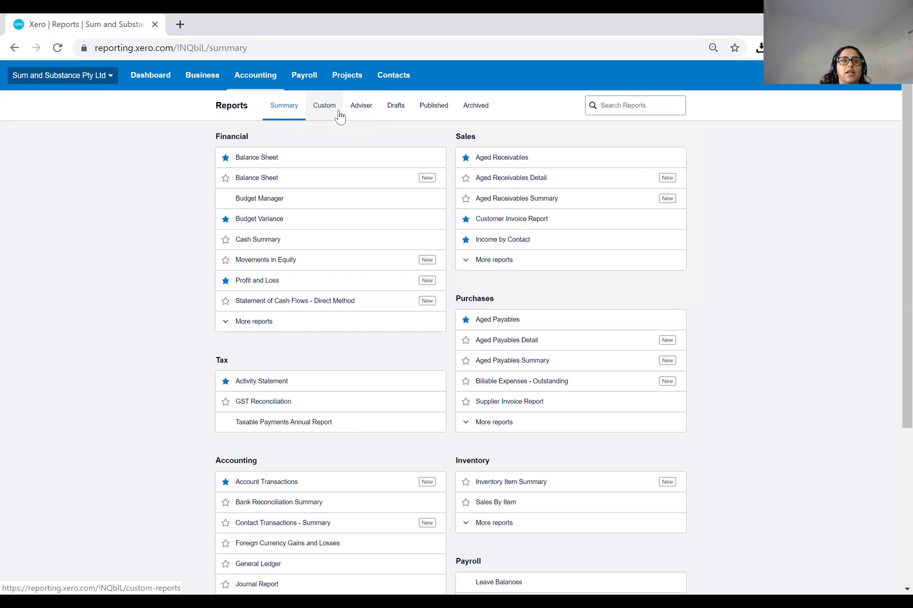
click(338, 115)
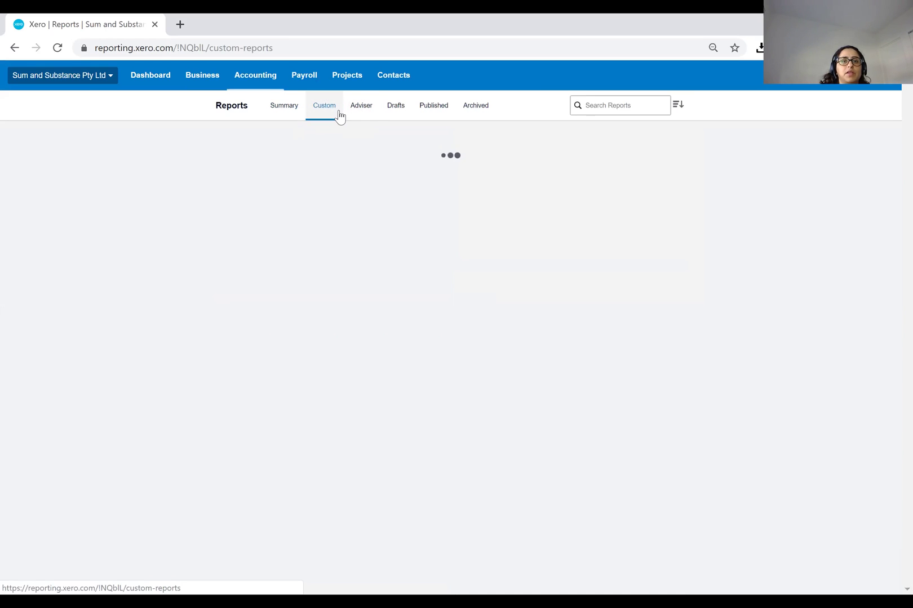
click(356, 111)
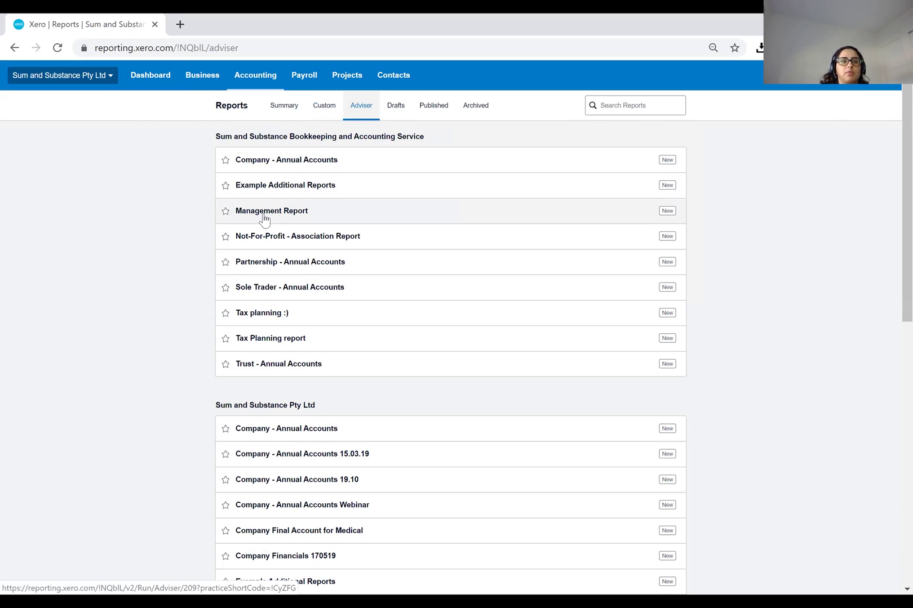
click(264, 217)
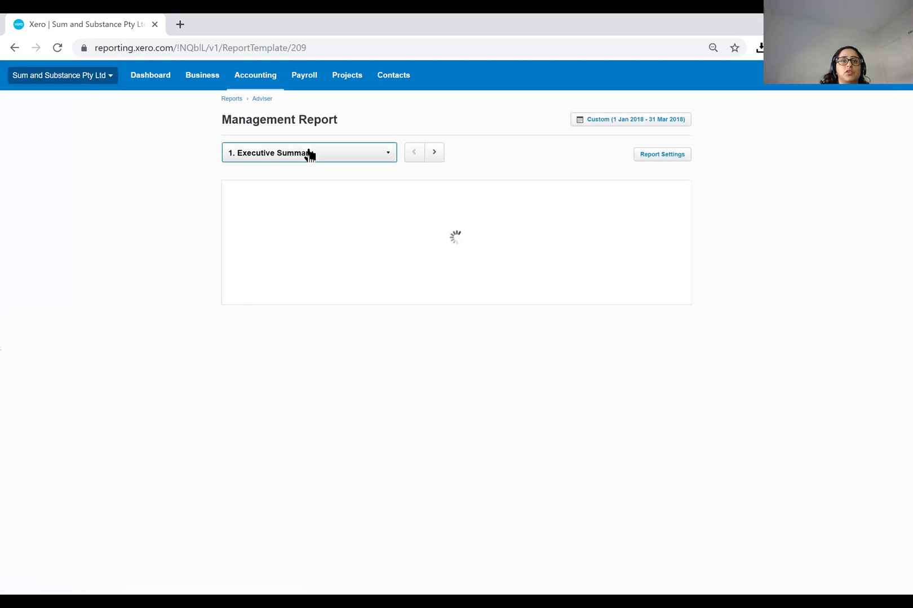
Add a Blank Report to the contents of the Management Report
click(340, 160)
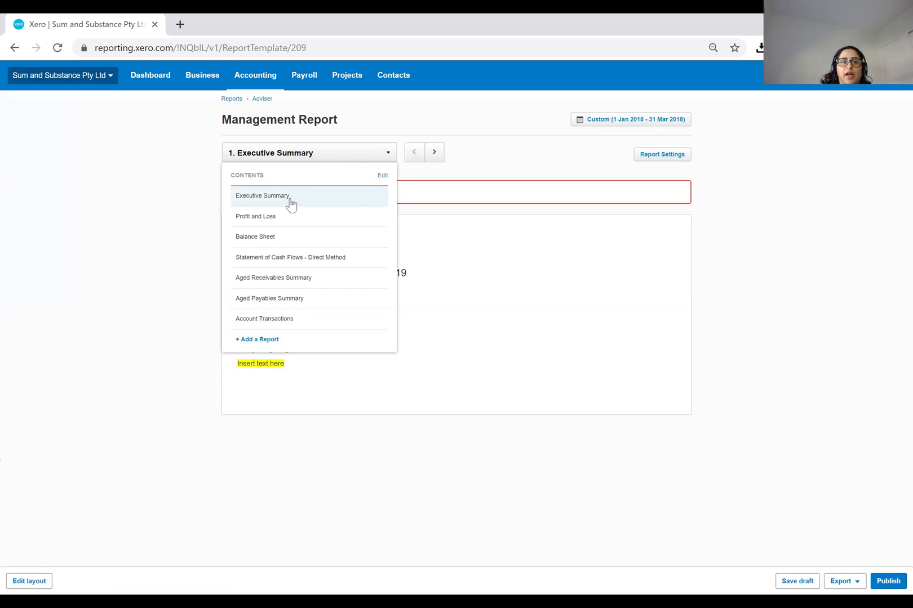
click(275, 345)
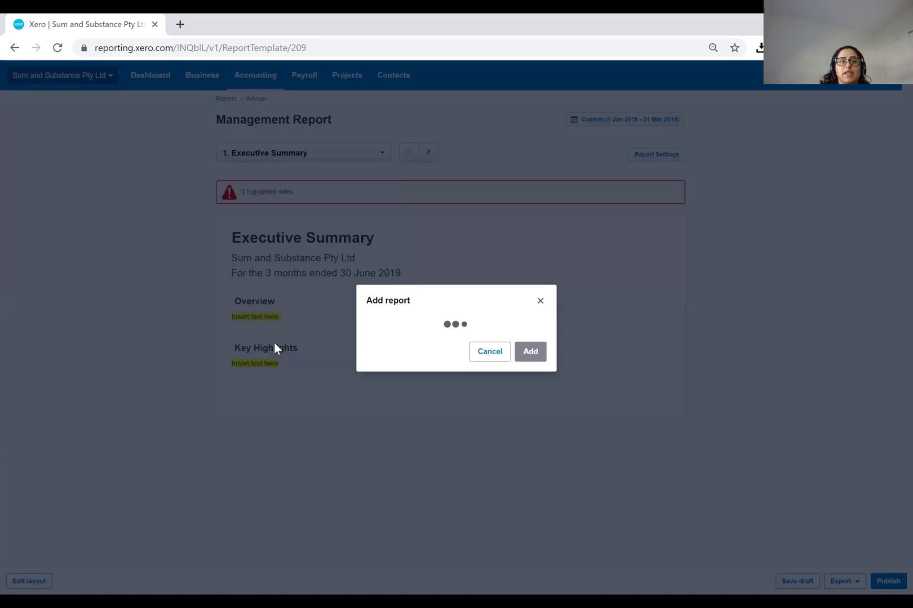
click(431, 348)
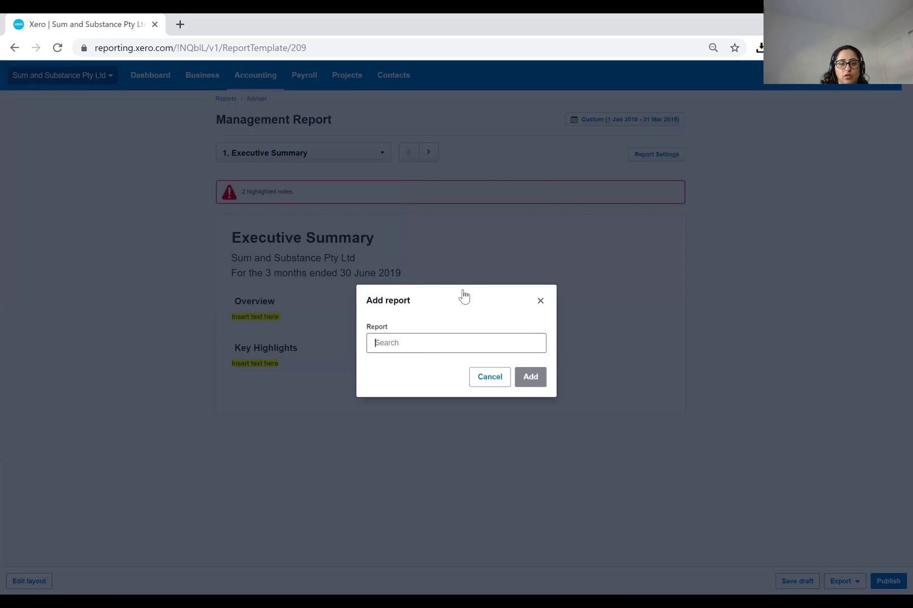
text(blan)
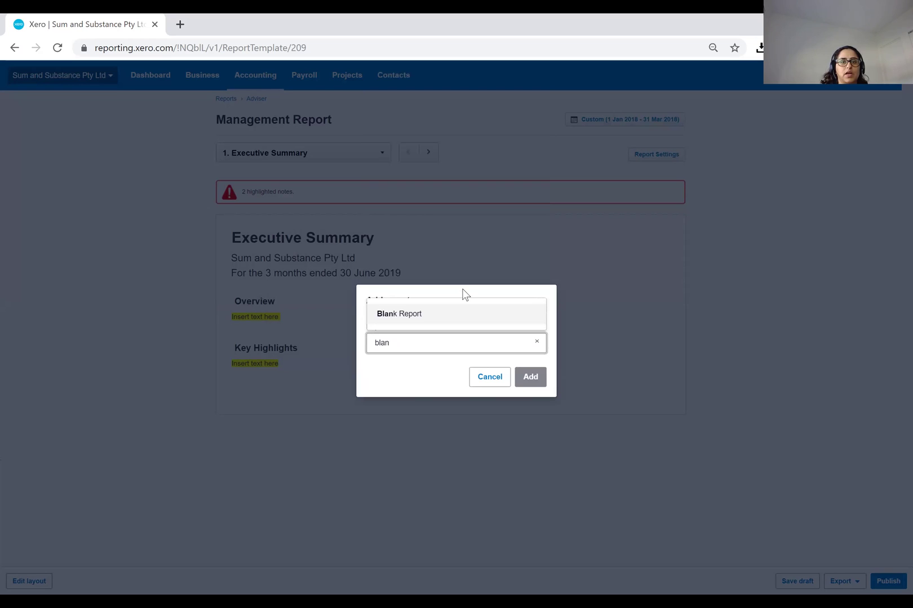
click(467, 316)
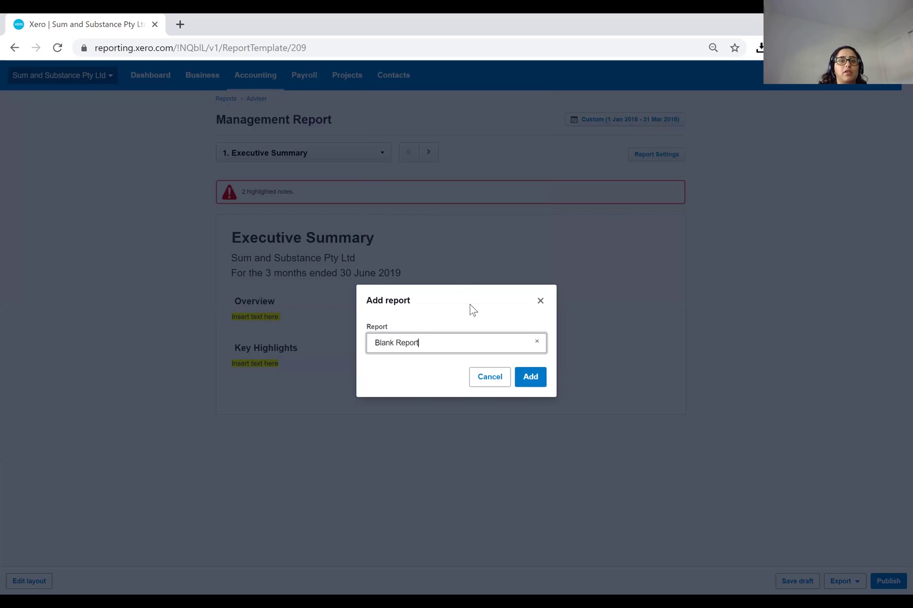
click(532, 377)
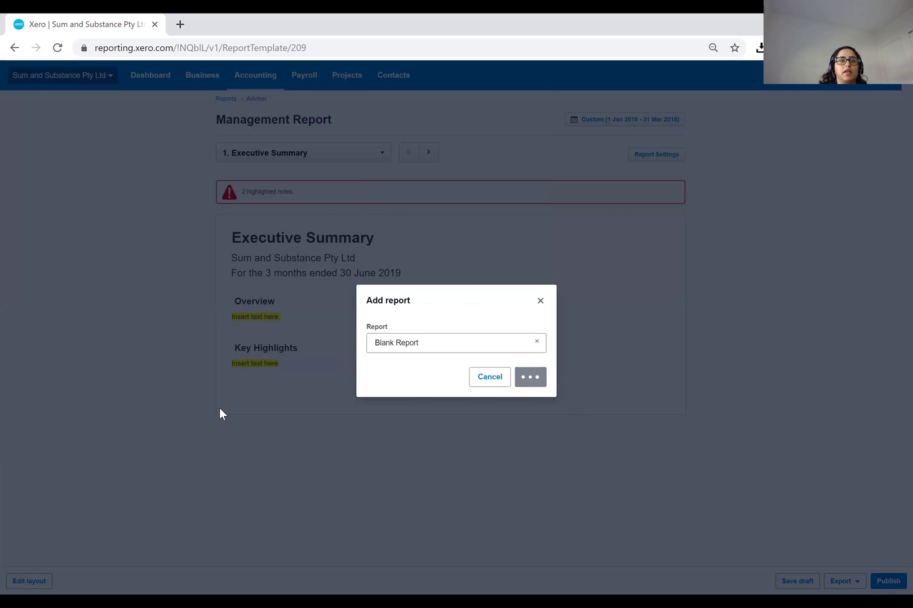
In the blank report's layout, insert a text block without heading and paste the table of Expected Minimum Income, Expected Expenses and Liabilities
click(31, 581)
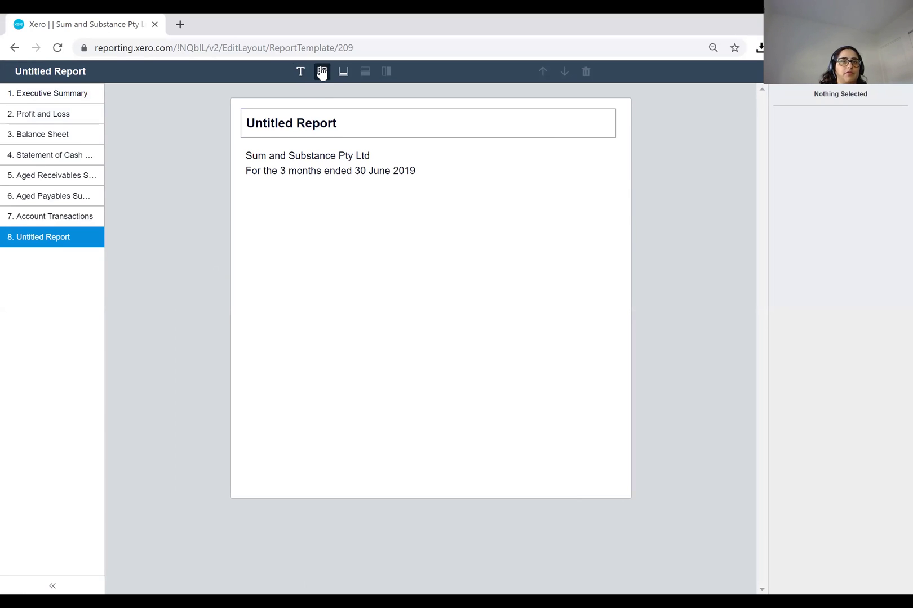
click(303, 74)
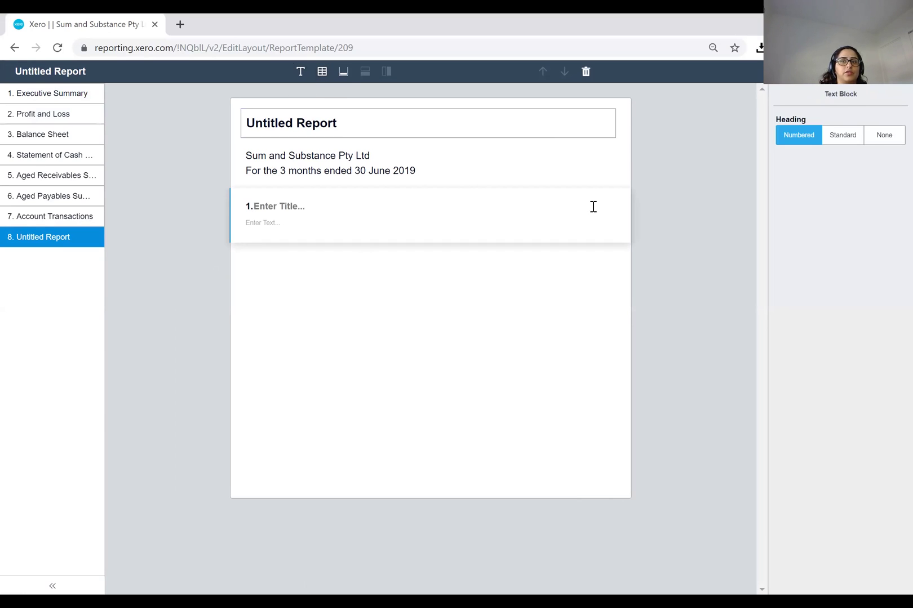
click(878, 136)
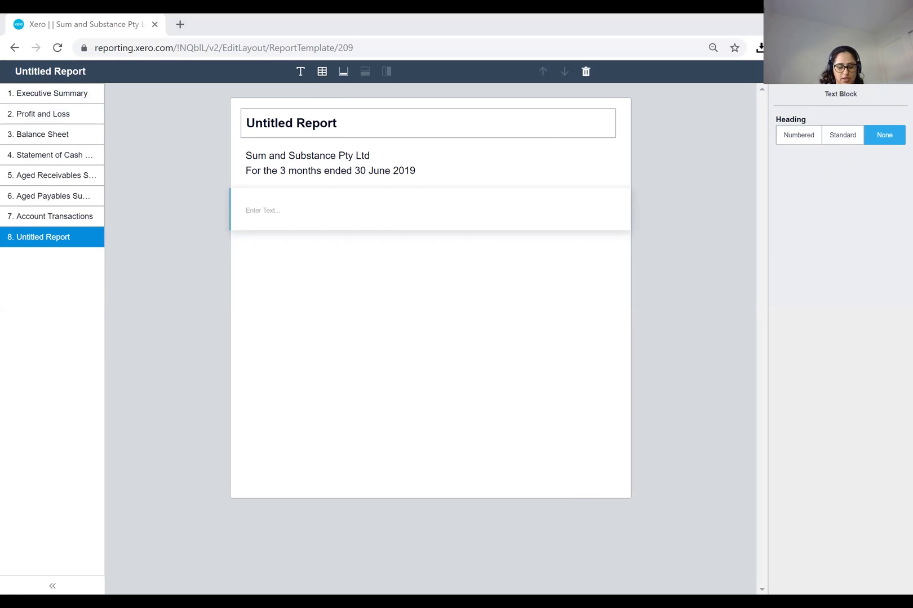
click(272, 210)
text(Expected Minimum Income		Expected Expenses		Liabilities Sep-19	$ 18,793.80	Sep-19	$ 3,360.00	Loan Oct-19	$ 16,023.00	Oct-19	$ 5,360.00	Tax-BAS Nov-19		Nov-19	$ 1,000.00	Tax Company Dec-19		Dec-19	$ 700.00	Credit card Aged Recievables	$ 24,462.00	Tax return - 2 years	$ 2,400.00	 				 		Aged Payables	$ 26,596.52	 				 				 	$ 59,278.80		$ 39,416.52)
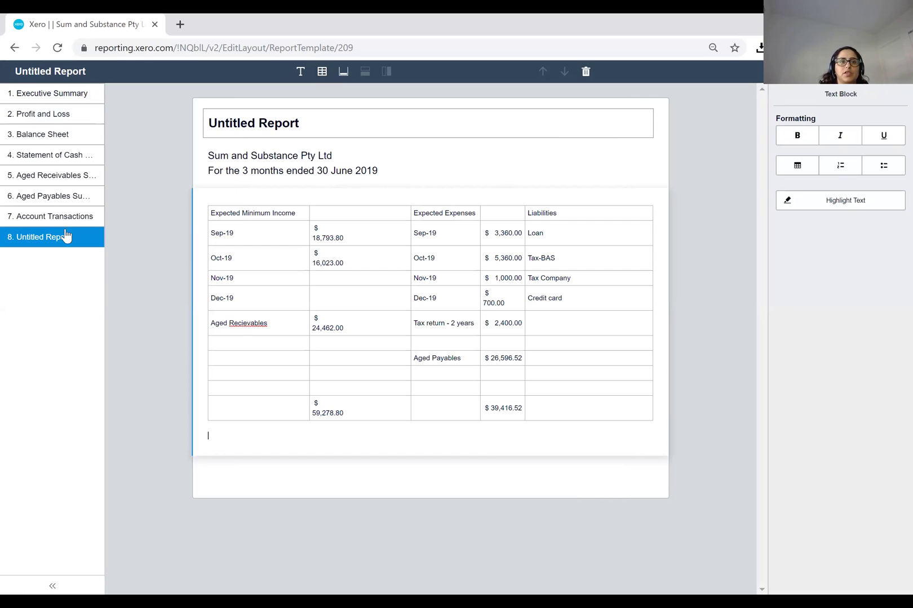
Retitle the untitled report as "Cash flow Planning" and finish the layout editing
click(332, 128)
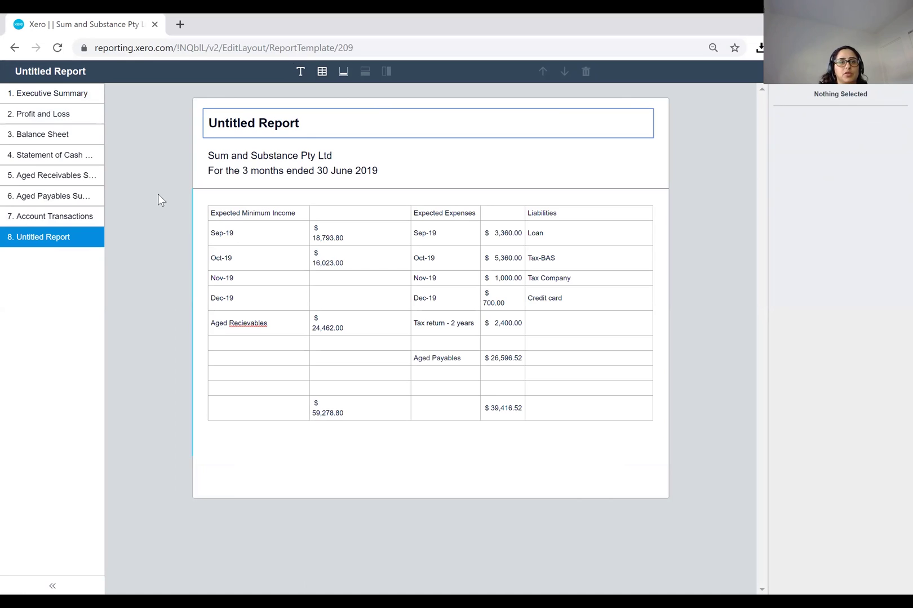
drag(341, 112, 173, 135)
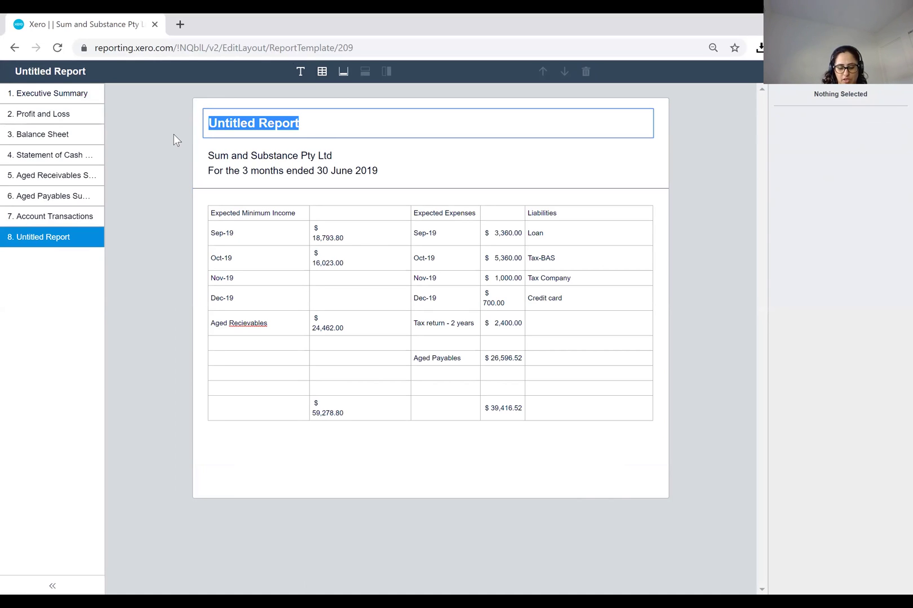
text(Cash )
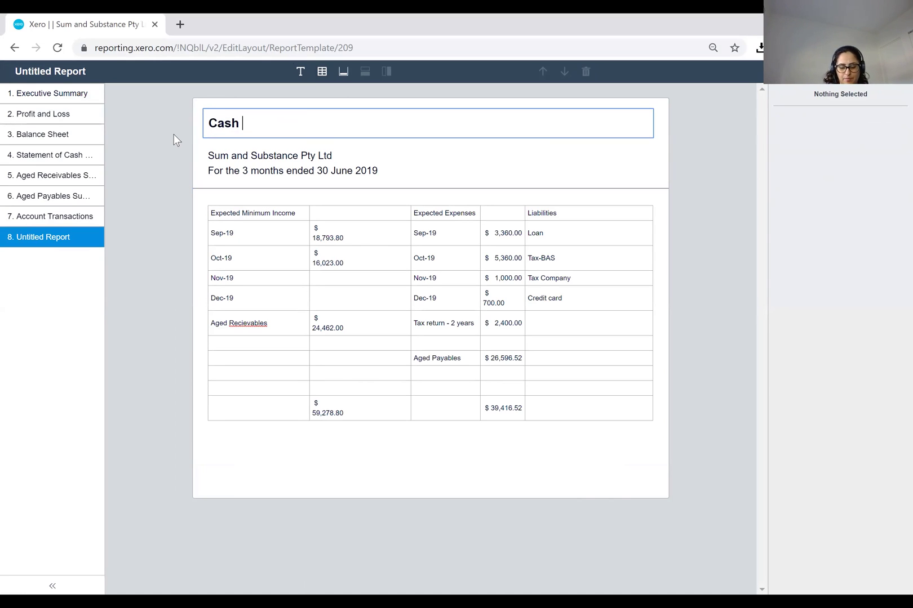
text(flow Planni)
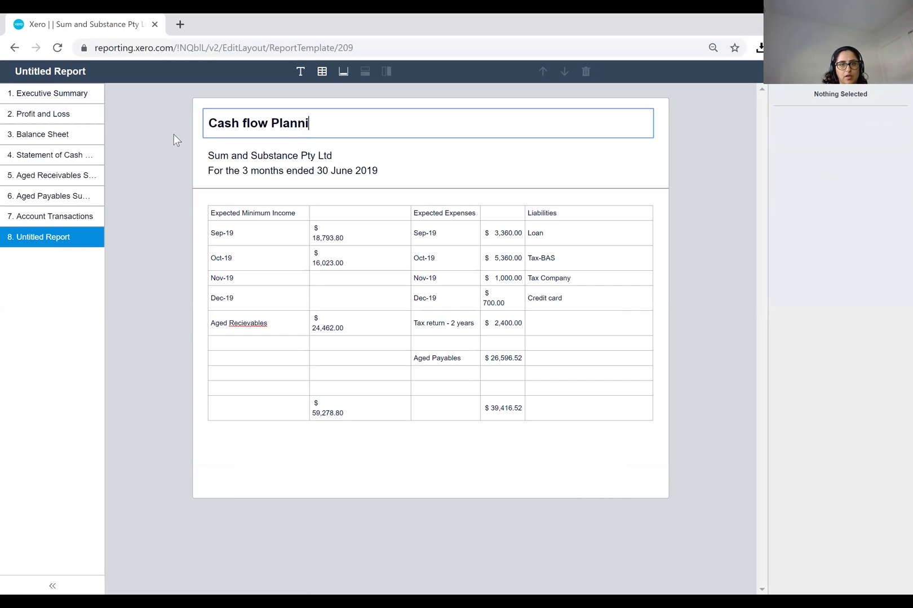
text(ng)
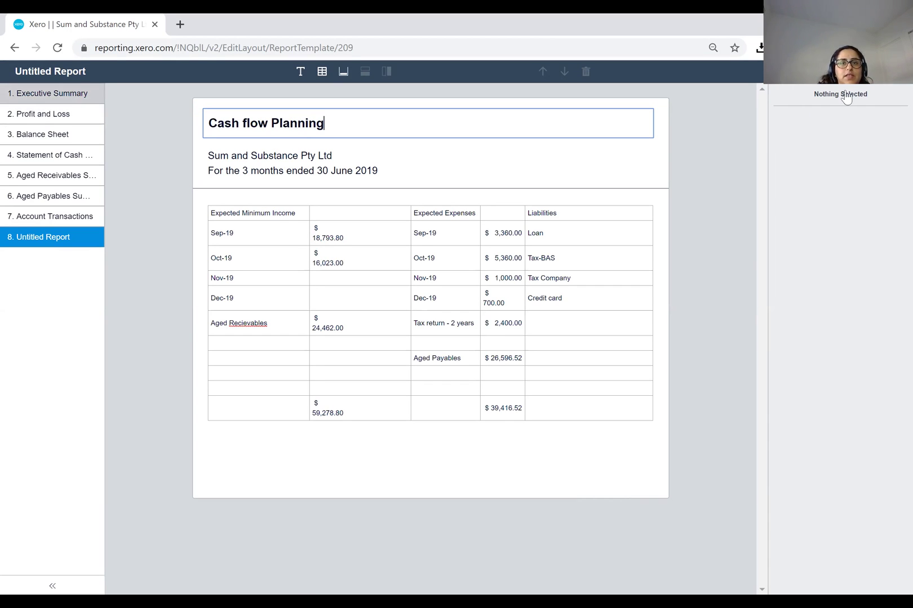
click(747, 120)
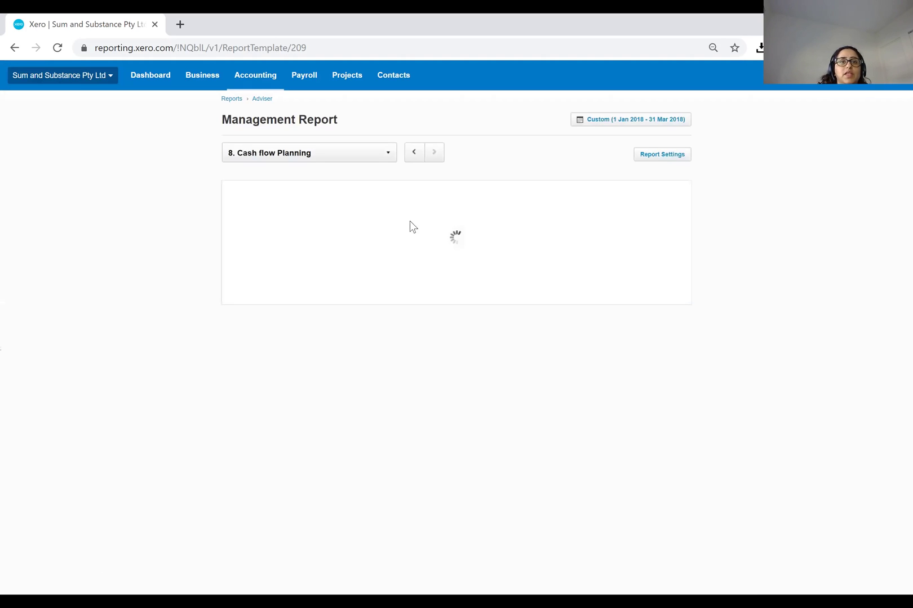
Review the Executive Summary, Profit and Loss and Balance Sheet pages of the Management Report
click(368, 160)
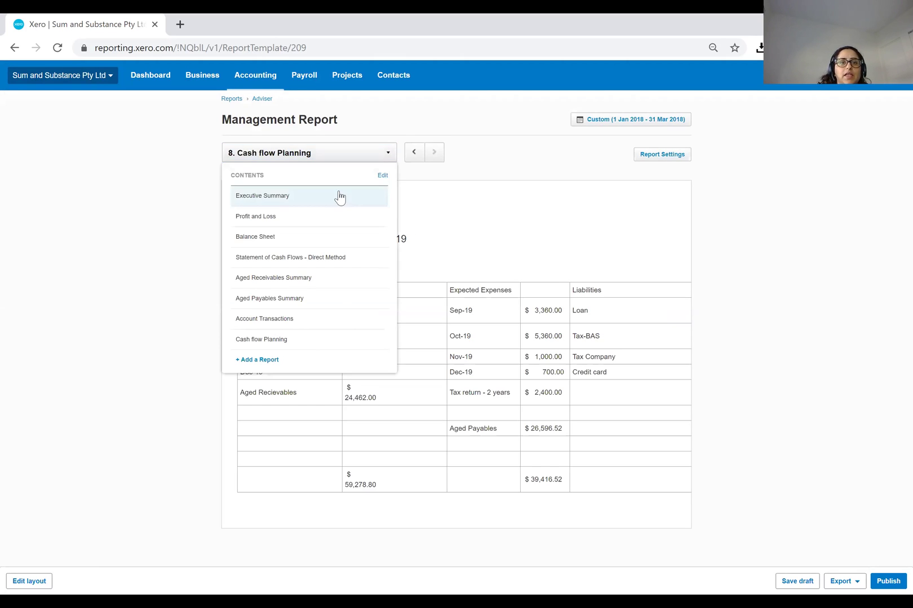
click(324, 199)
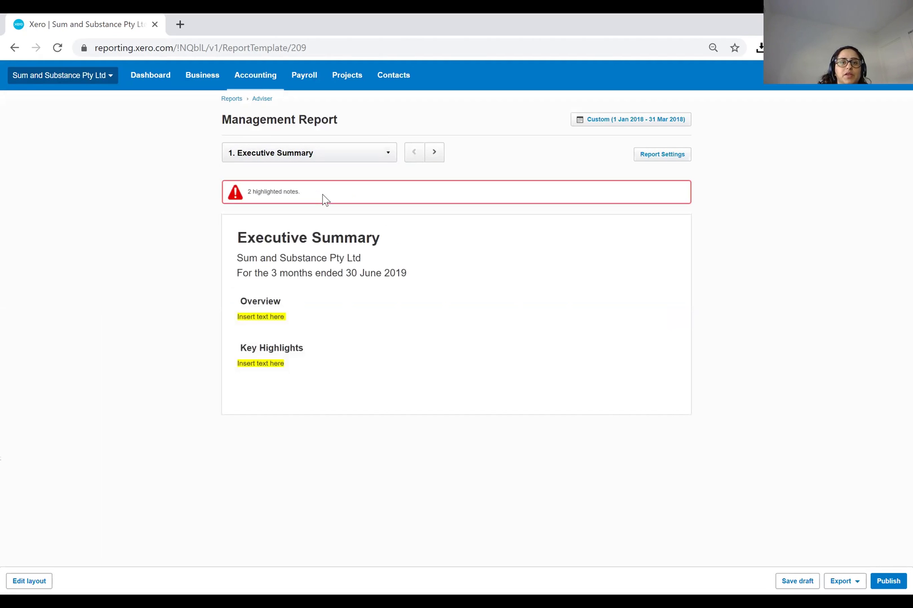
click(432, 154)
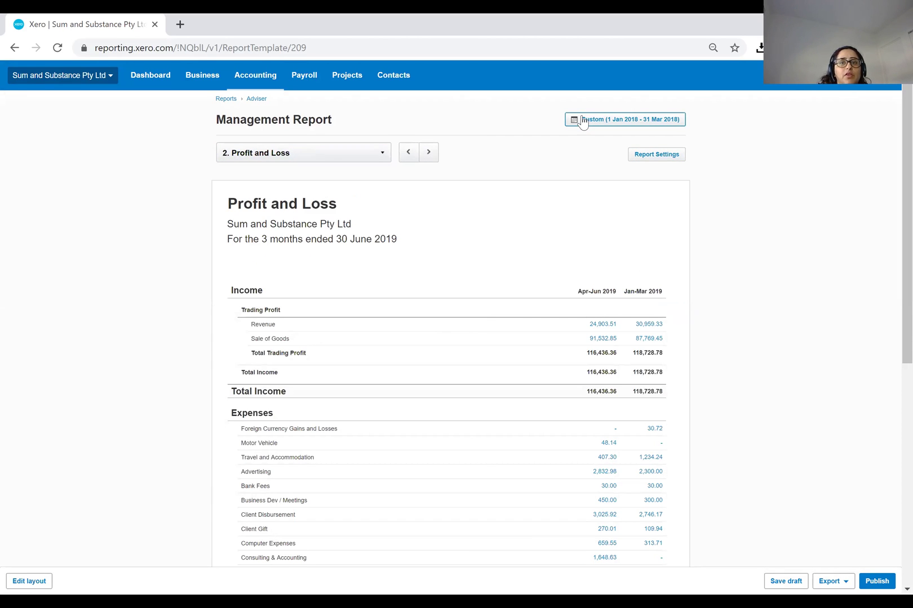
click(428, 153)
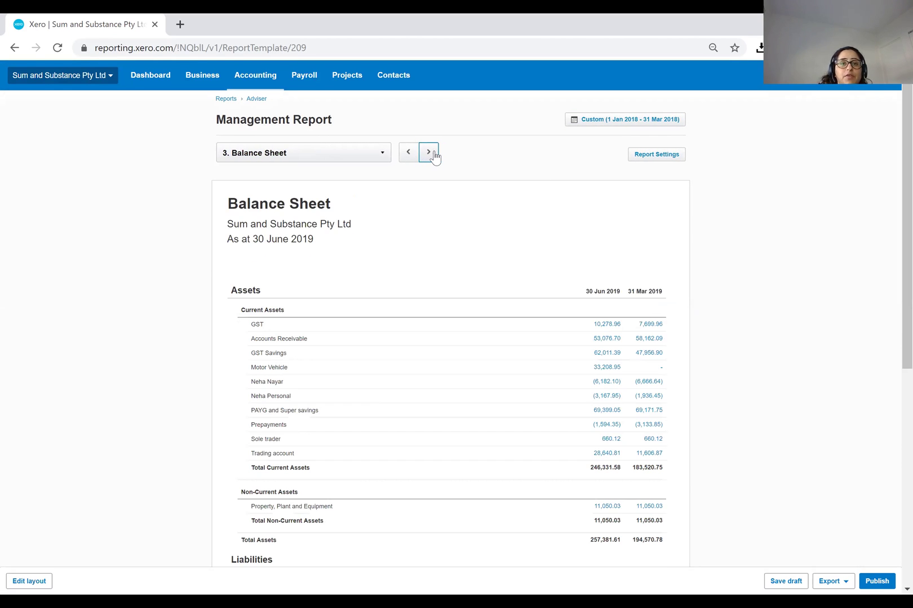
Examine the rest of the Balance Sheet, Statement of Cash Flows, Aged Receivables Summary and Aged Payables Summary, continuing to Account Transactions
scroll(497, 198, down, 7)
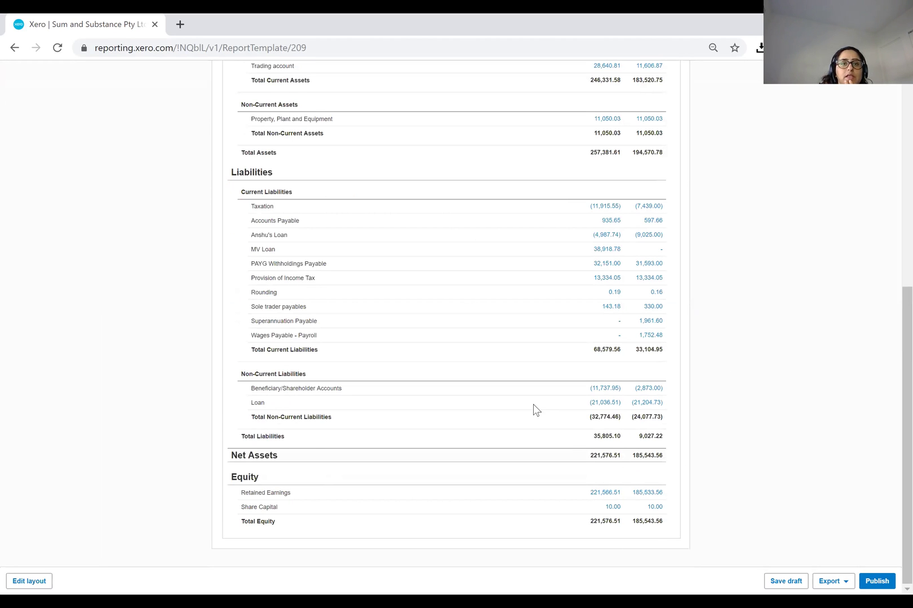
scroll(532, 410, up, 7)
click(433, 152)
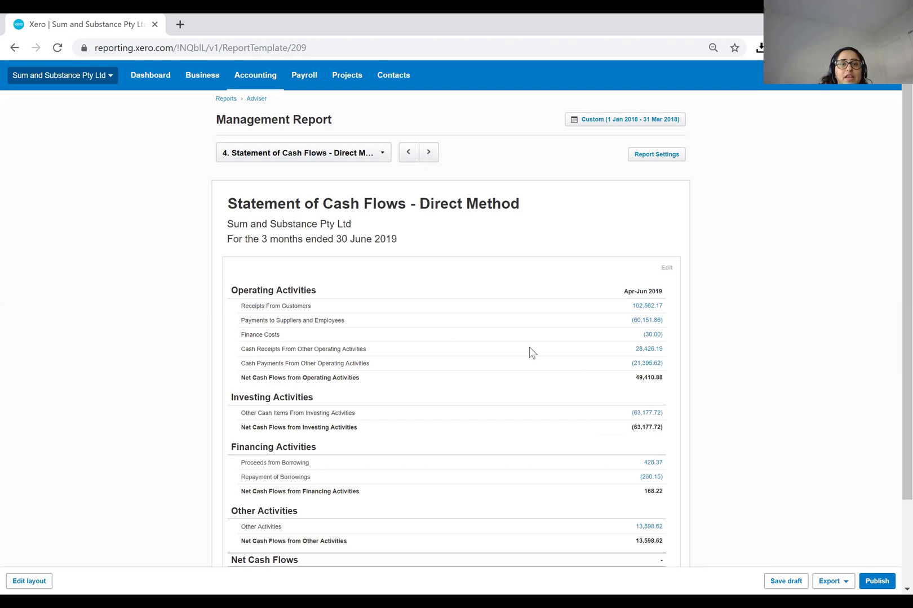
click(426, 153)
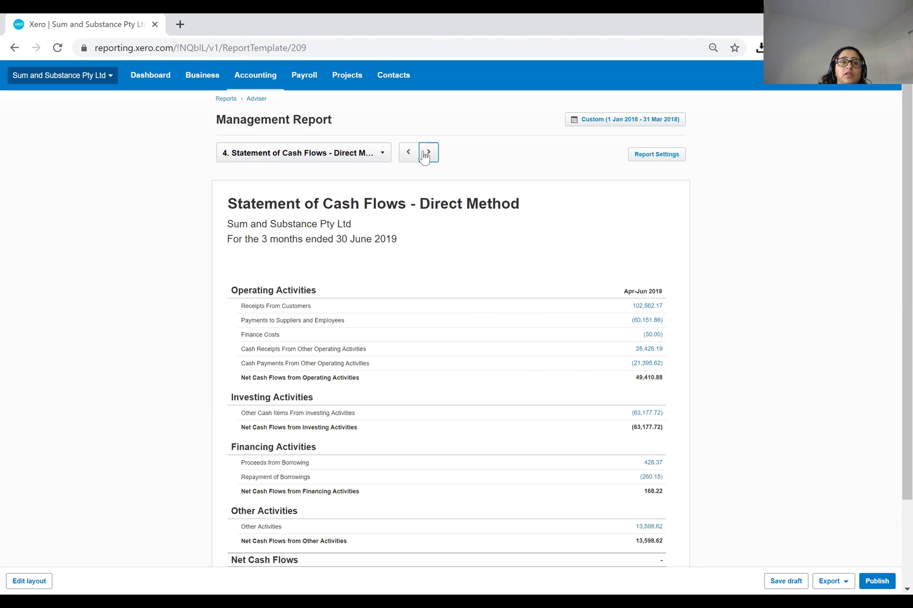
click(426, 152)
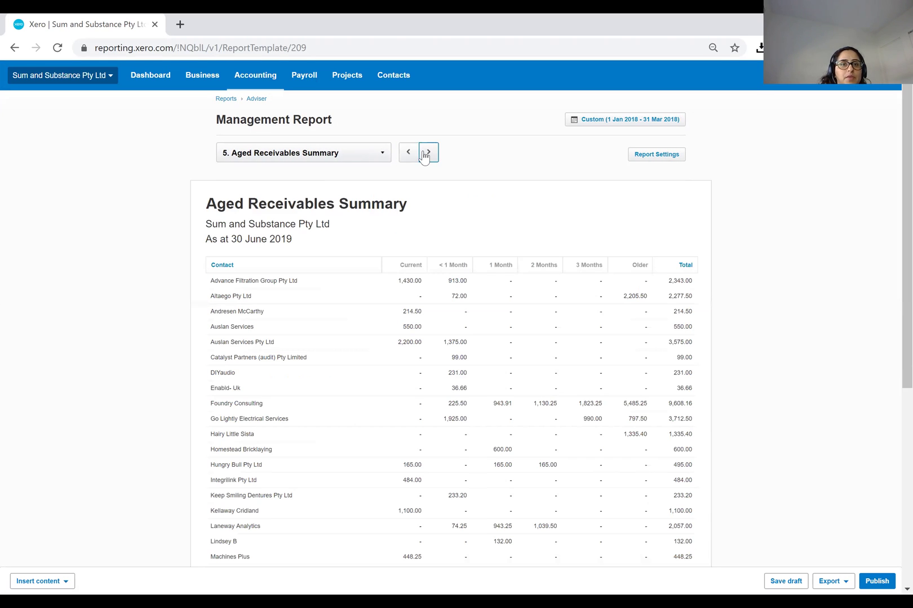
click(427, 153)
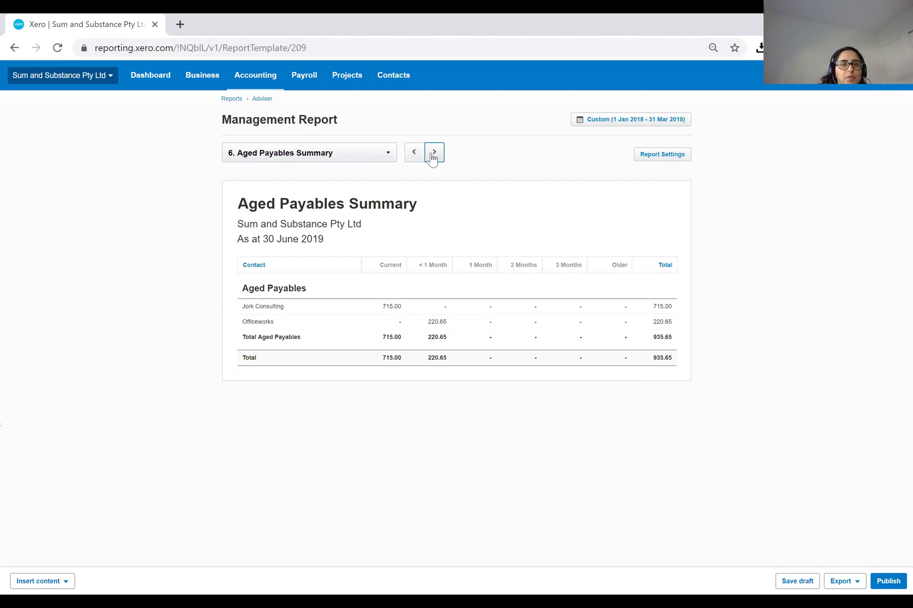
click(434, 153)
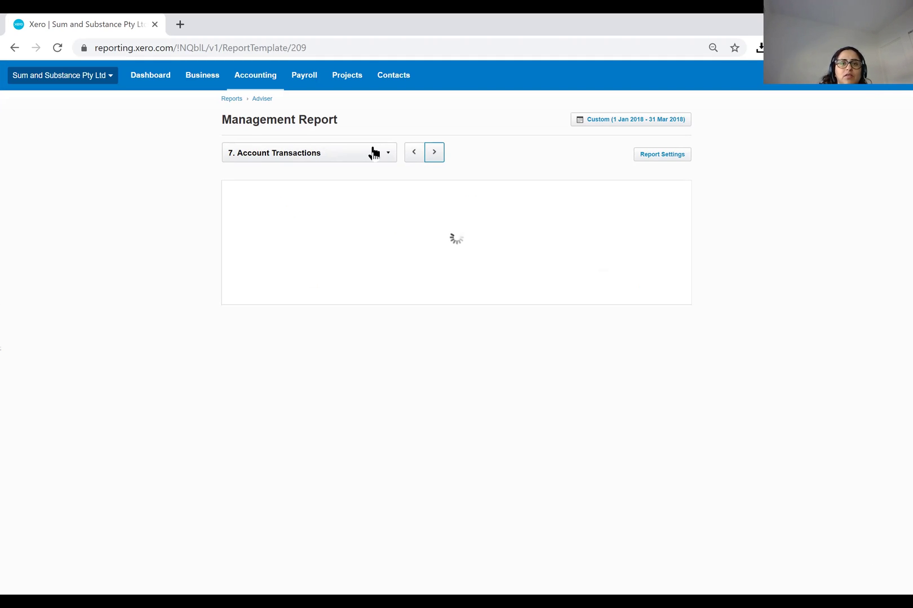
Remove the Account Transactions report from the contents of the Management Report
click(388, 158)
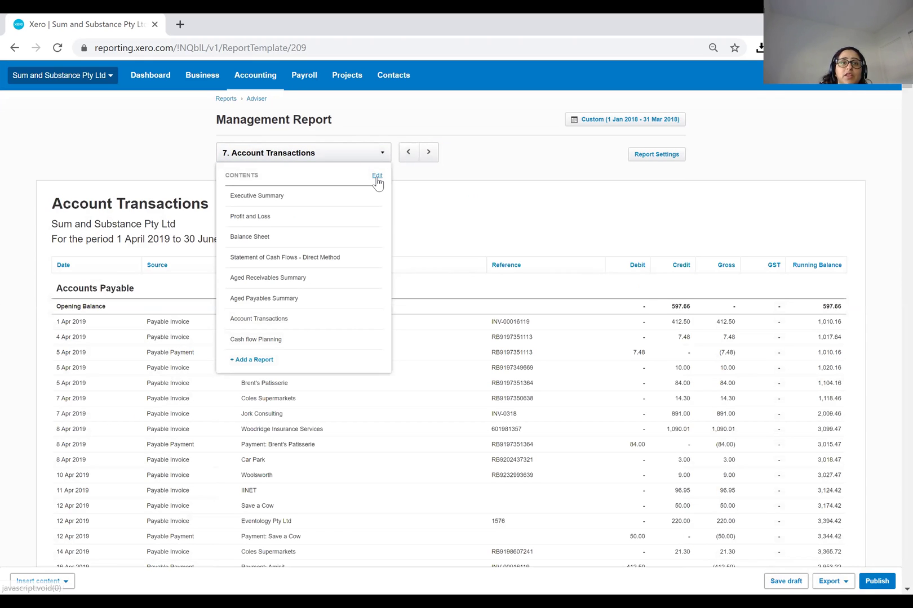
click(376, 177)
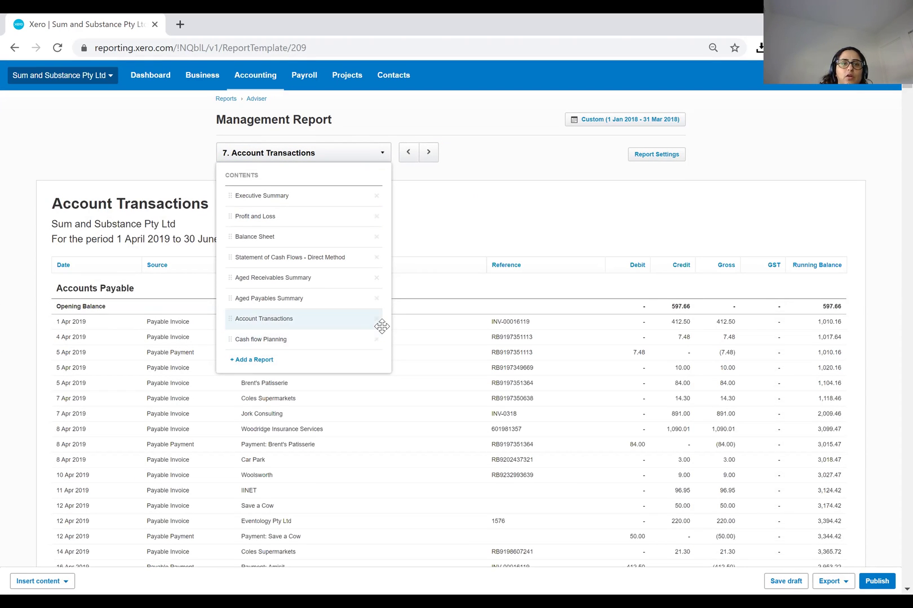
mouse_move(374, 321)
mouse_down()
mouse_move(377, 341)
mouse_move(379, 317)
mouse_move(399, 325)
mouse_move(380, 325)
mouse_up()
click(377, 320)
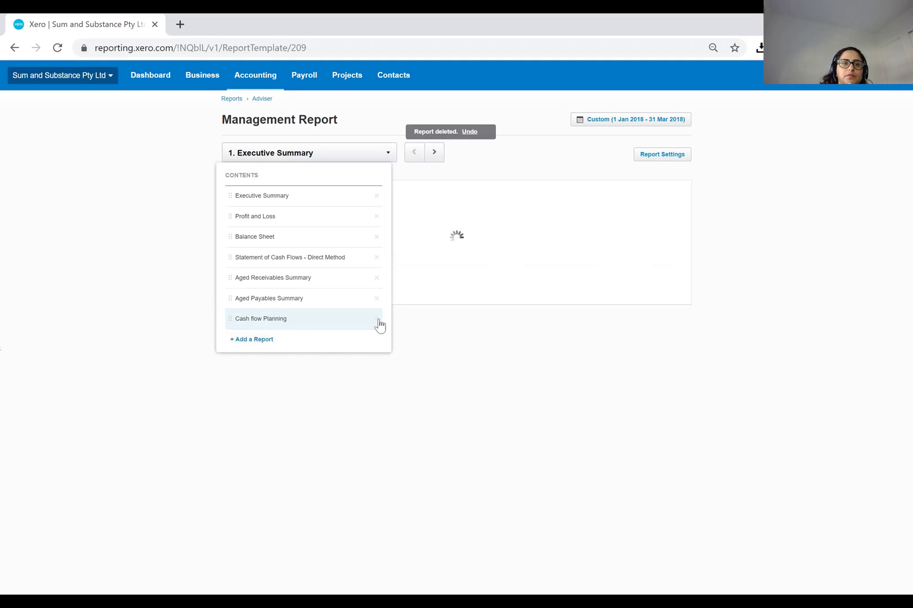
Show the Cash flow Planning page and export the Management Report as a PDF
click(377, 152)
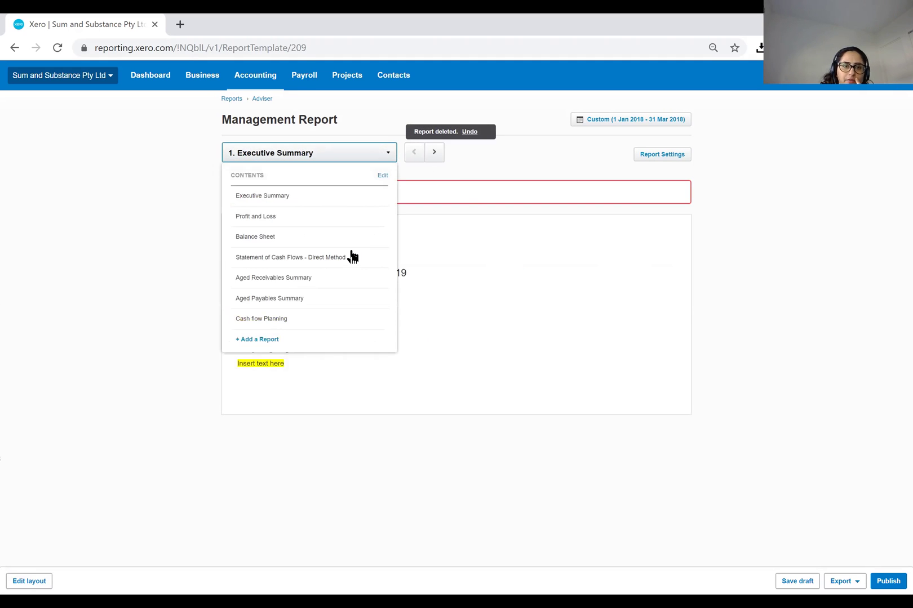
click(320, 318)
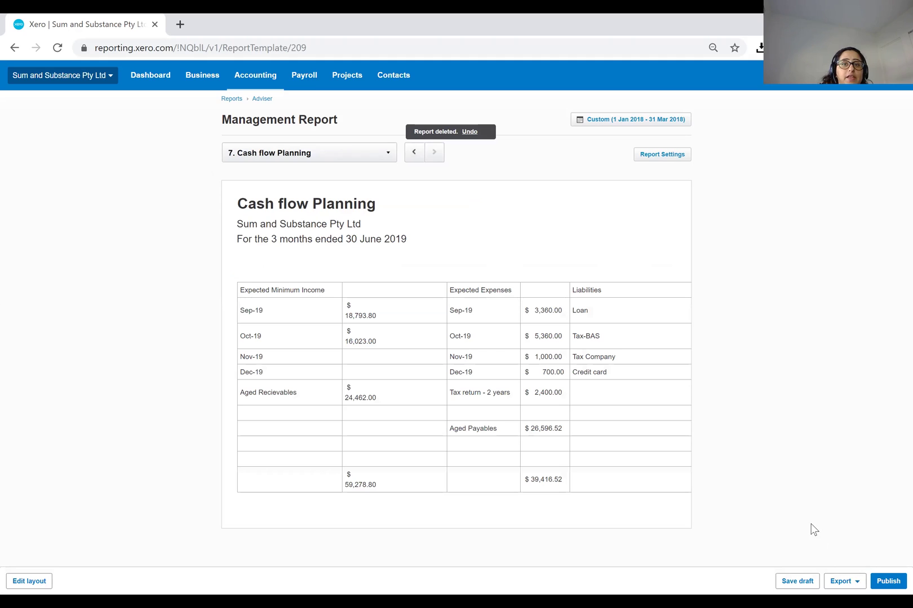
click(842, 580)
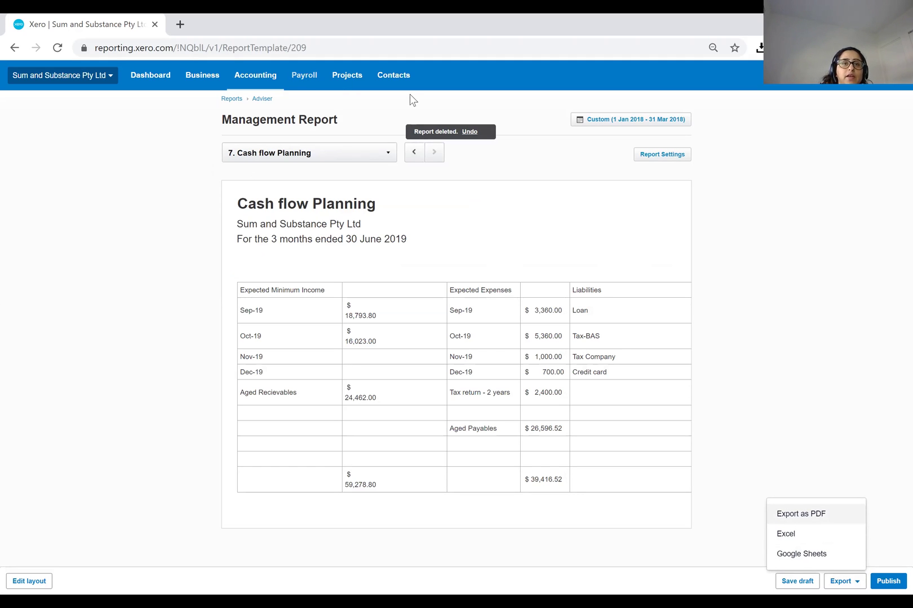
click(828, 515)
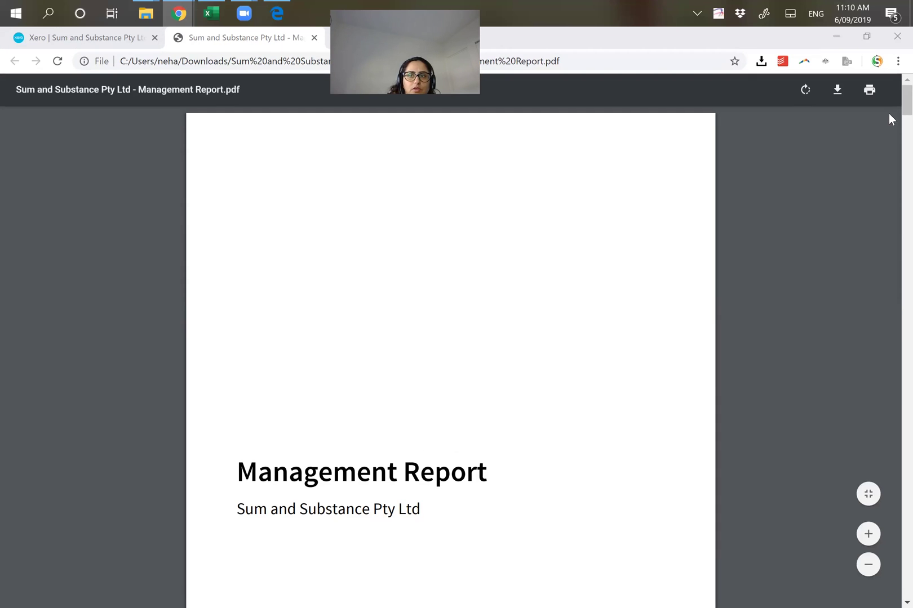
Look through the exported Management Report PDF from the cover page to the Cash flow Planning table and back to the cover
scroll(892, 151, down, 10)
drag(892, 152, 892, 218)
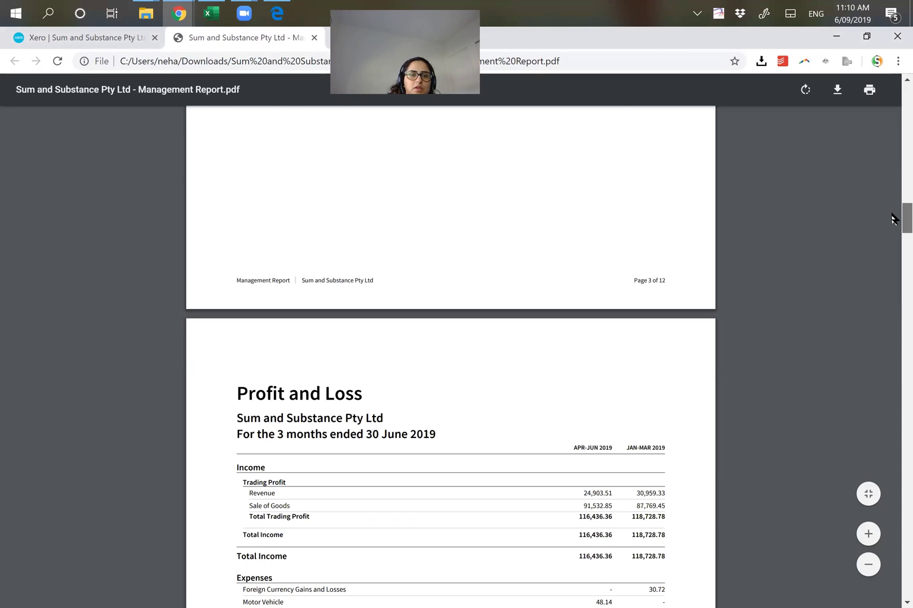
scroll(331, 122, down, 1)
scroll(410, 366, down, 10)
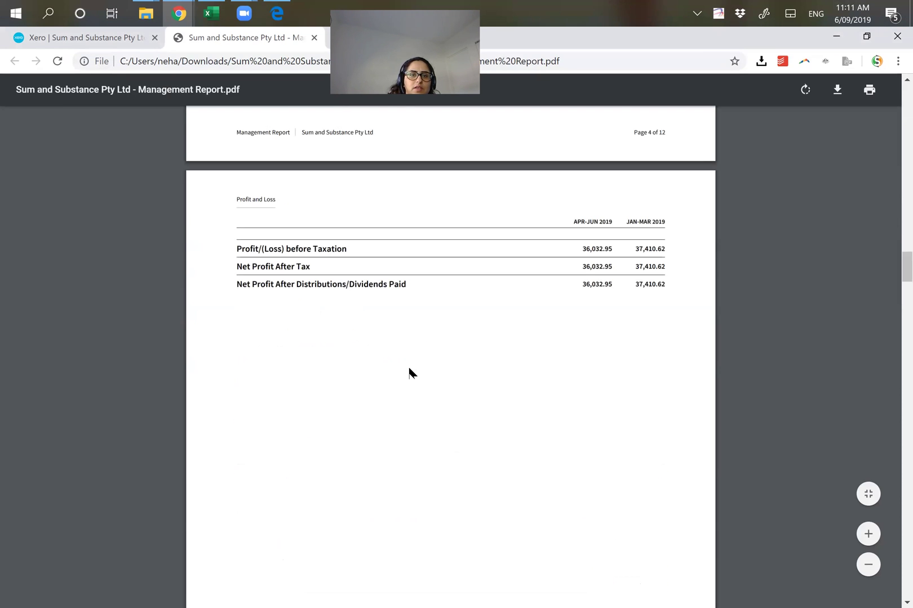
scroll(410, 372, down, 15)
scroll(410, 371, down, 20)
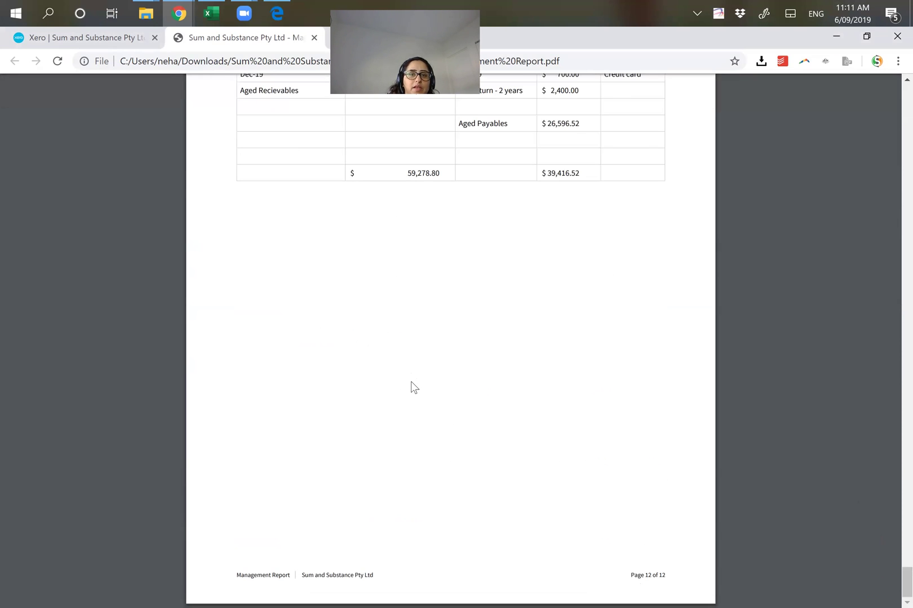
scroll(414, 388, up, 20)
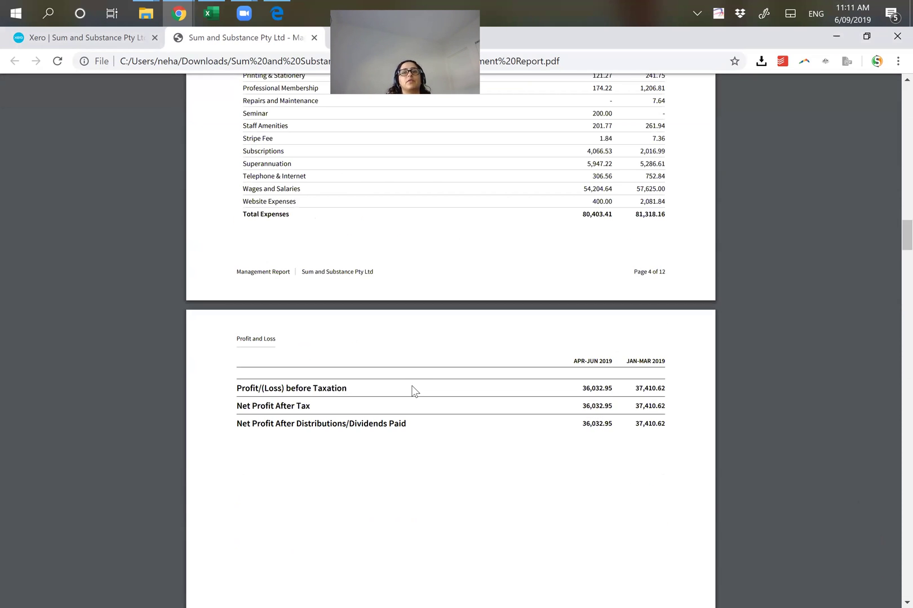
scroll(415, 392, up, 15)
scroll(415, 395, up, 3)
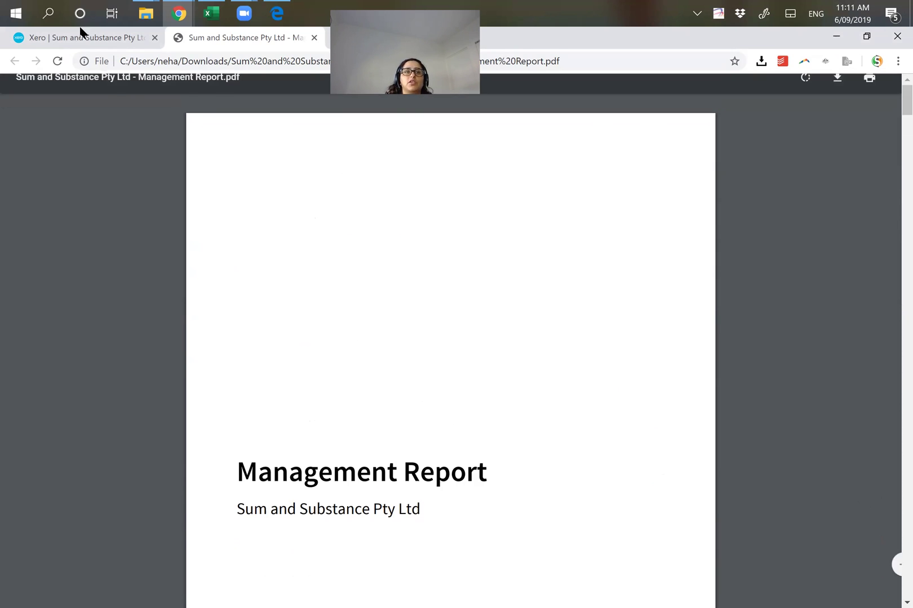
Return to the Management Report in Xero and display its Executive Summary page
click(76, 40)
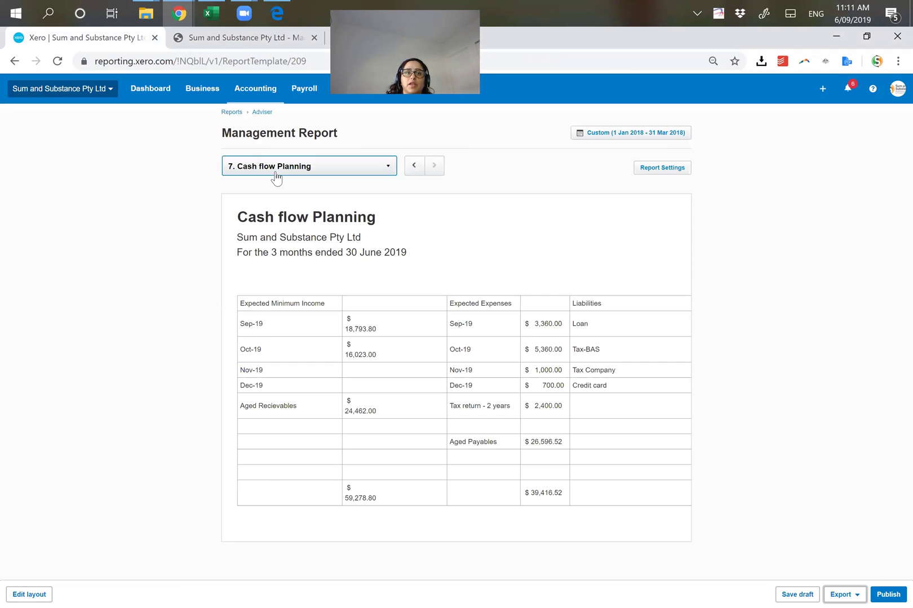
click(275, 169)
click(275, 211)
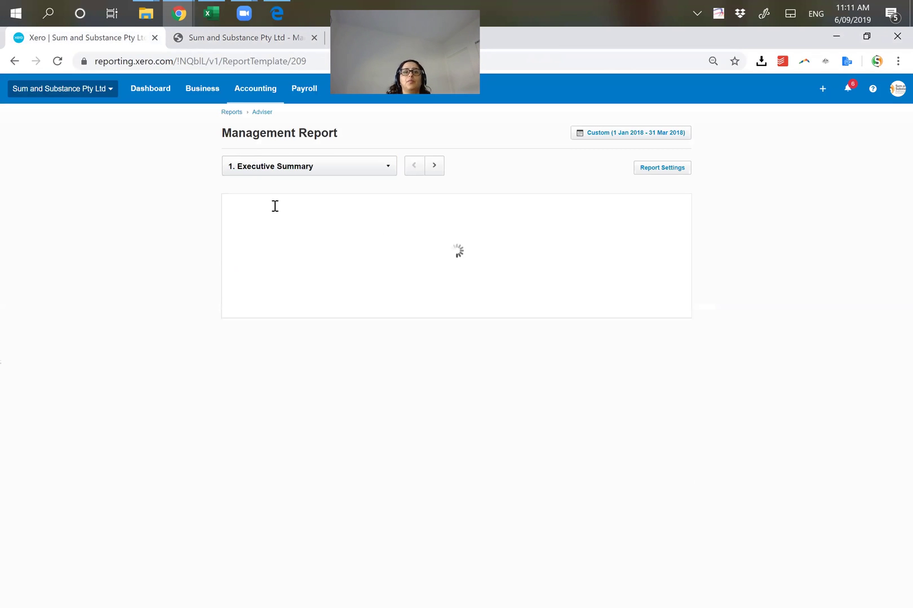